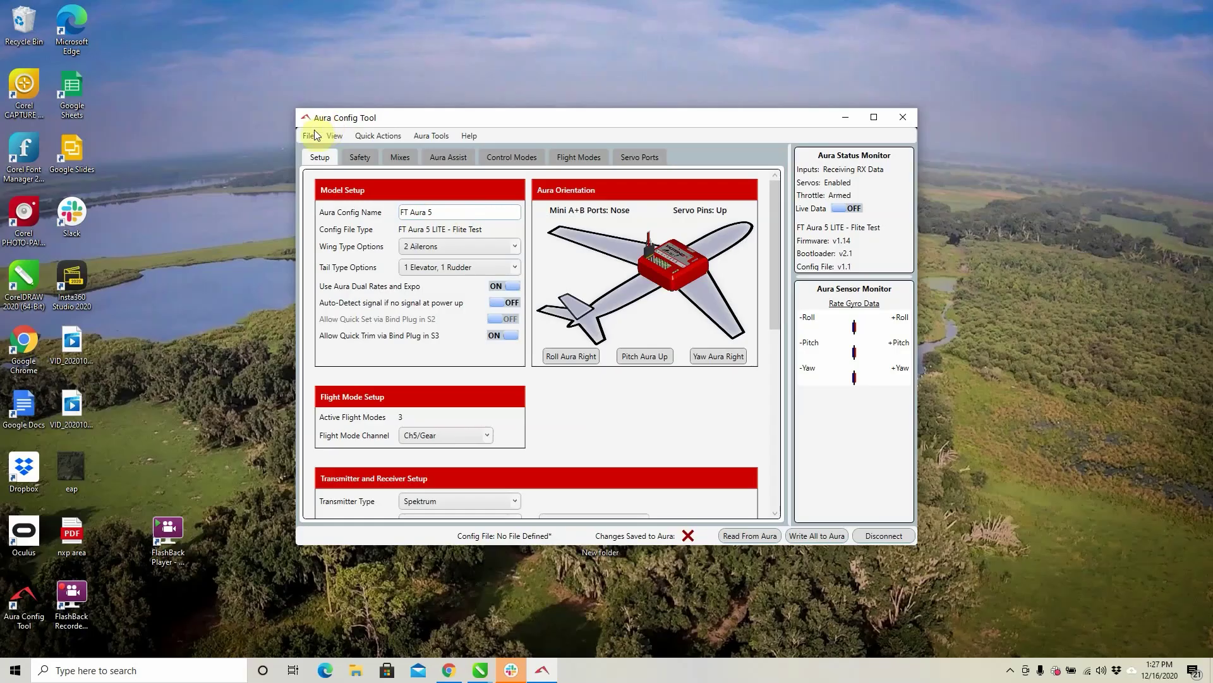
- Start a new Aura config file named flaperons with a Custom airframe, Level Assist enabled and the Flaperons wing type
{"action": "left_click", "coordinate": [308, 136]}
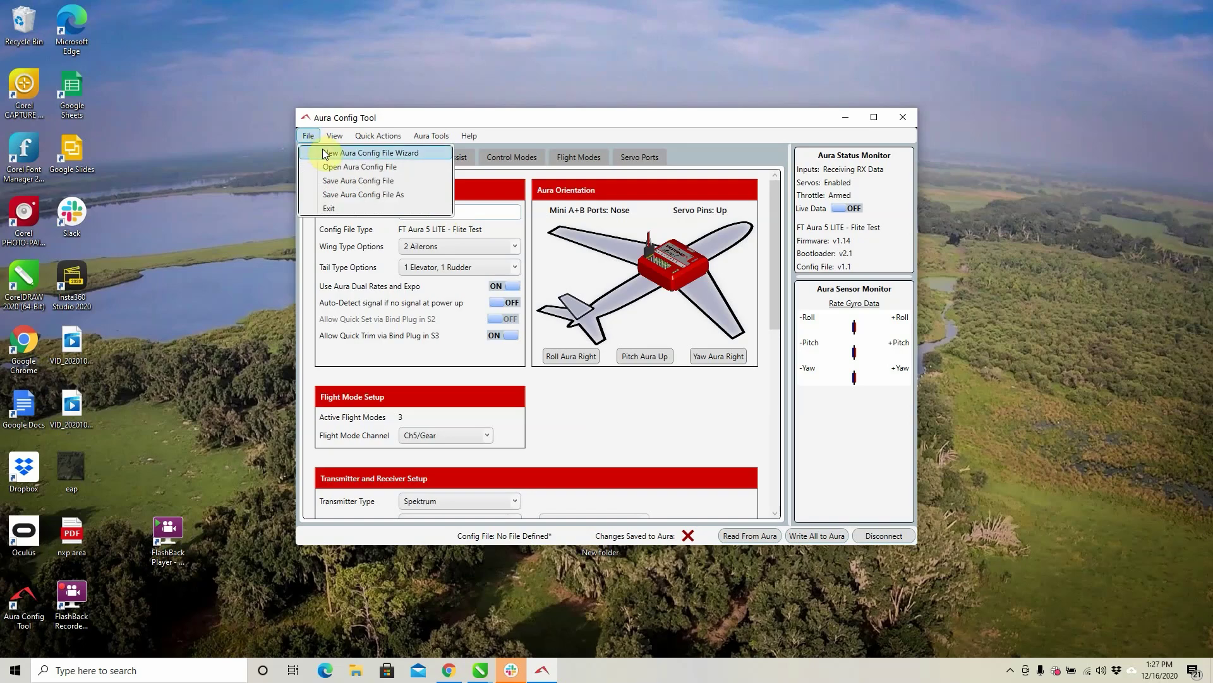
{"action": "left_click", "coordinate": [324, 154]}
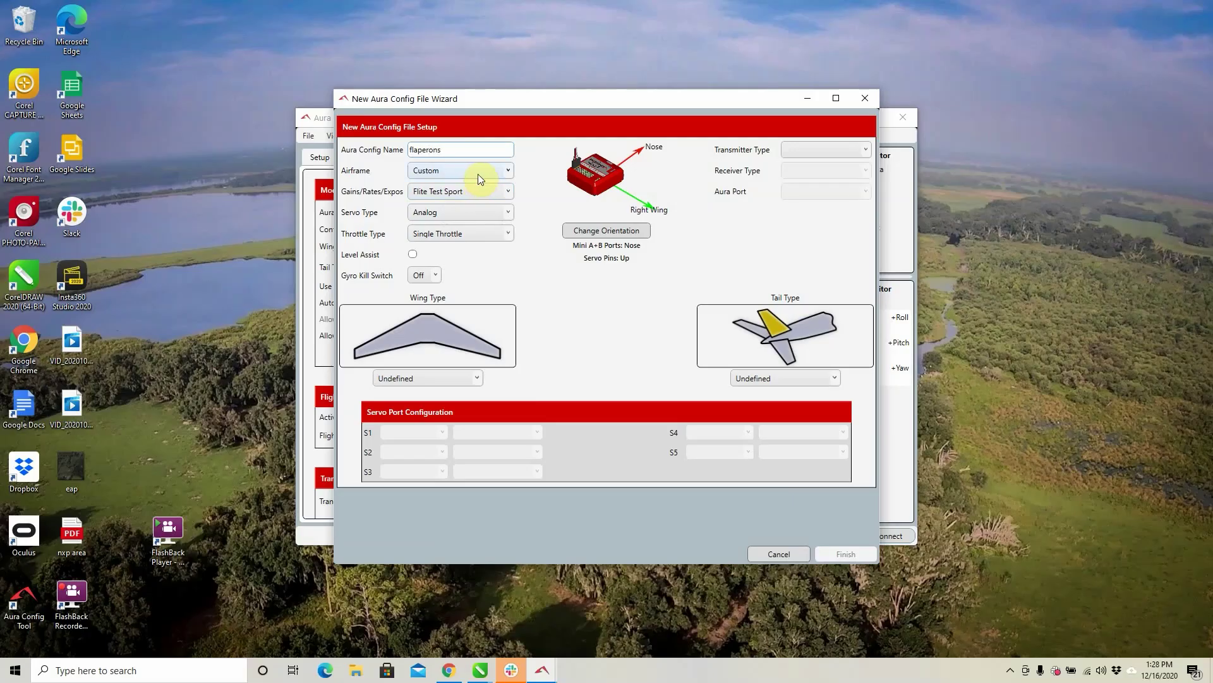
{"action": "left_click", "coordinate": [477, 171]}
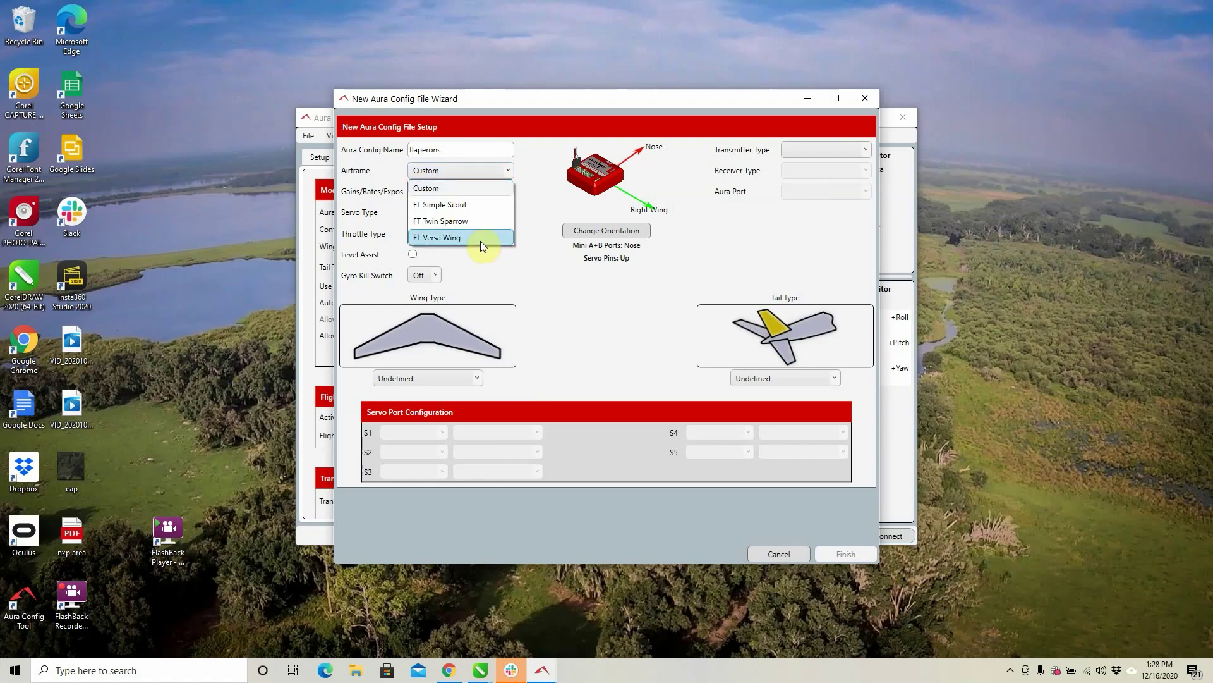
{"action": "left_click", "coordinate": [474, 190]}
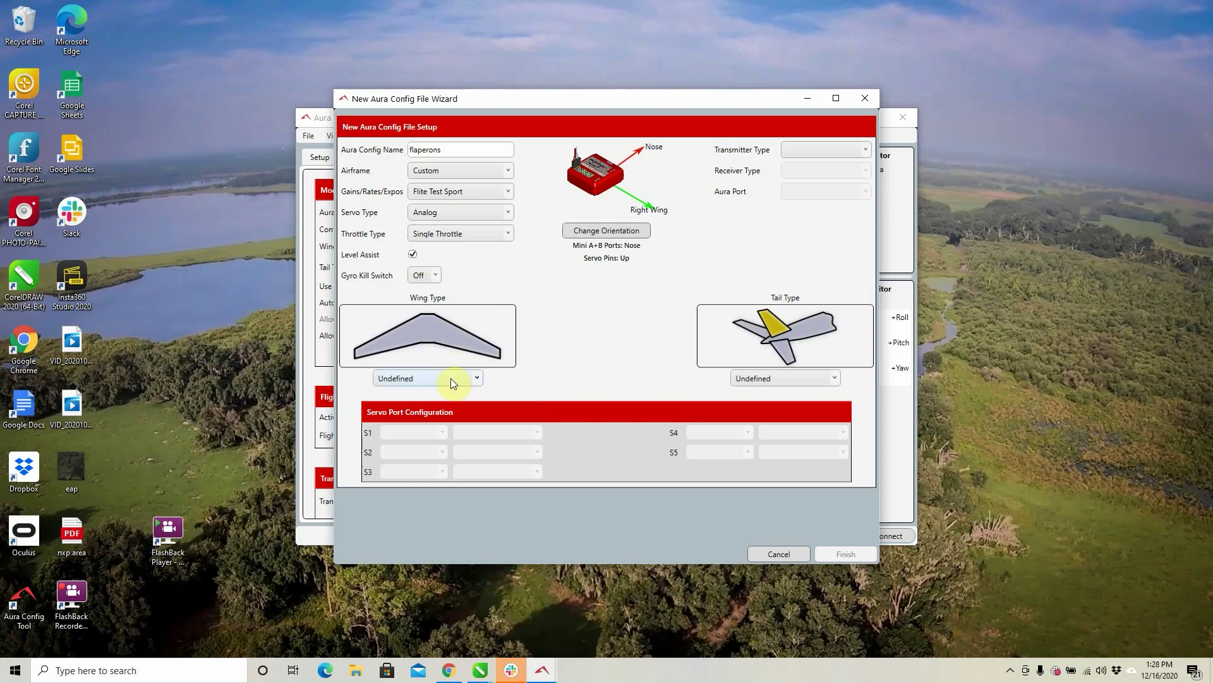
{"action": "left_click", "coordinate": [450, 379]}
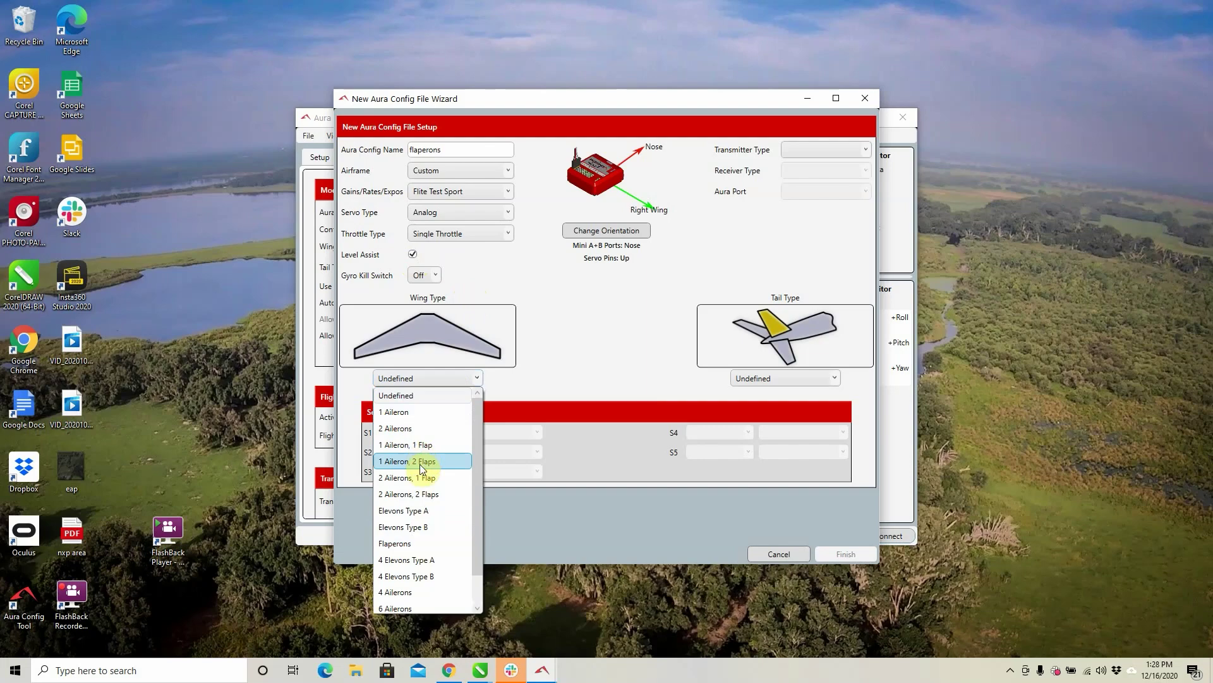
{"action": "left_click", "coordinate": [412, 545]}
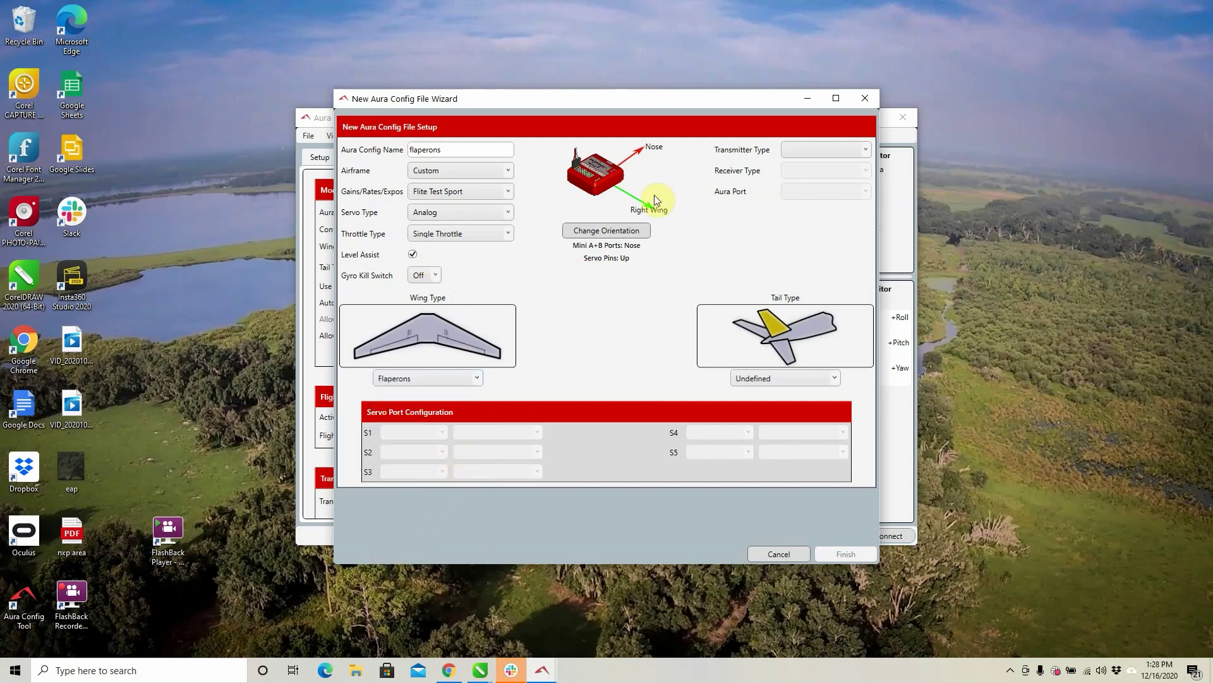
- Set the transmitter to Spektrum, the receiver to Spektrum Remote on Mini Port B, and the tail type to 1 Elevator, 1 Rudder
{"action": "left_click", "coordinate": [821, 150]}
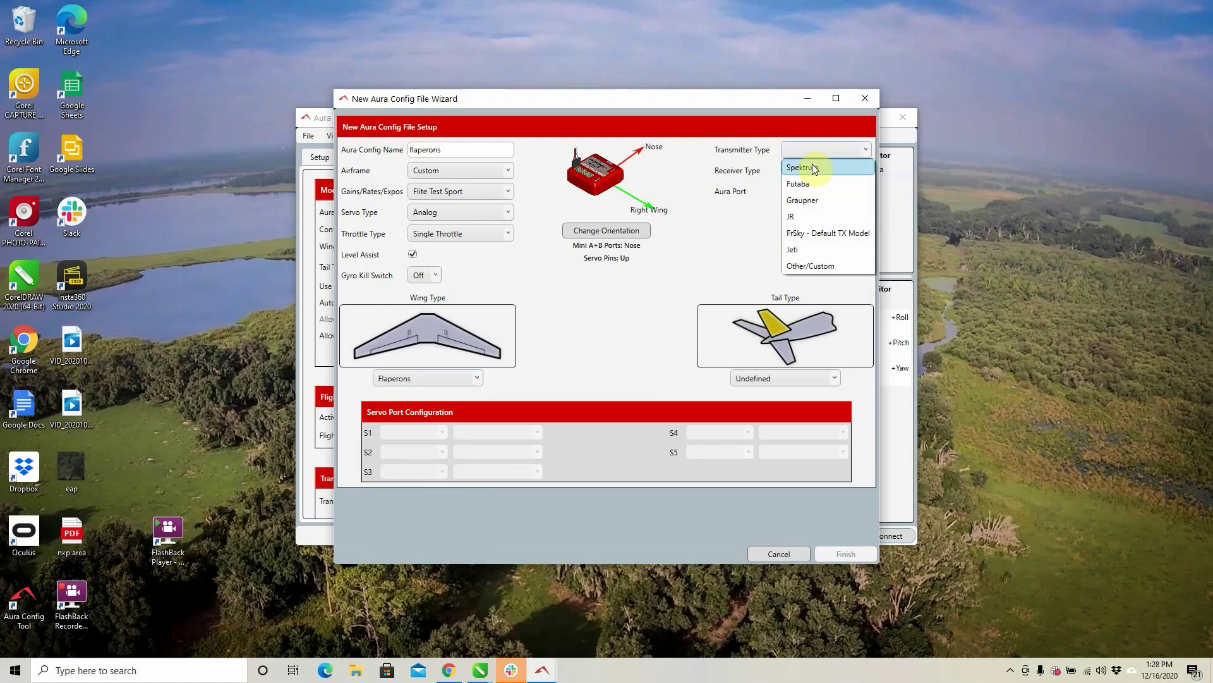
{"action": "left_click", "coordinate": [814, 168]}
{"action": "left_click", "coordinate": [813, 170]}
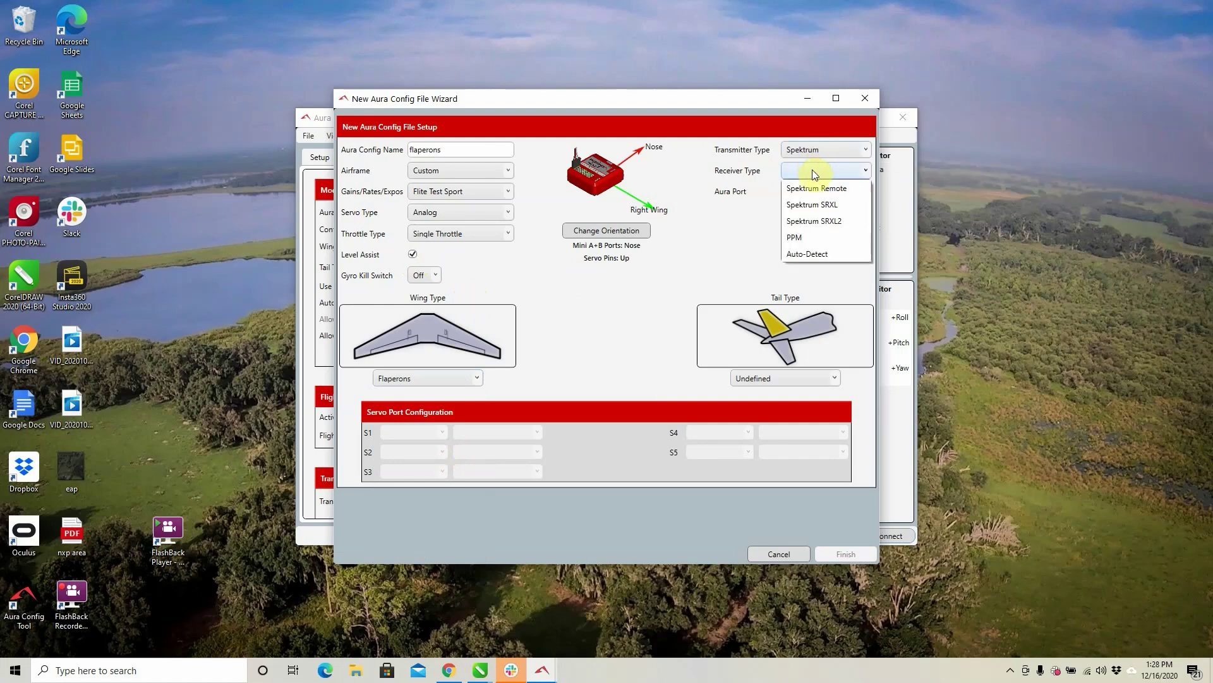
{"action": "left_click", "coordinate": [810, 193]}
{"action": "left_click", "coordinate": [810, 193]}
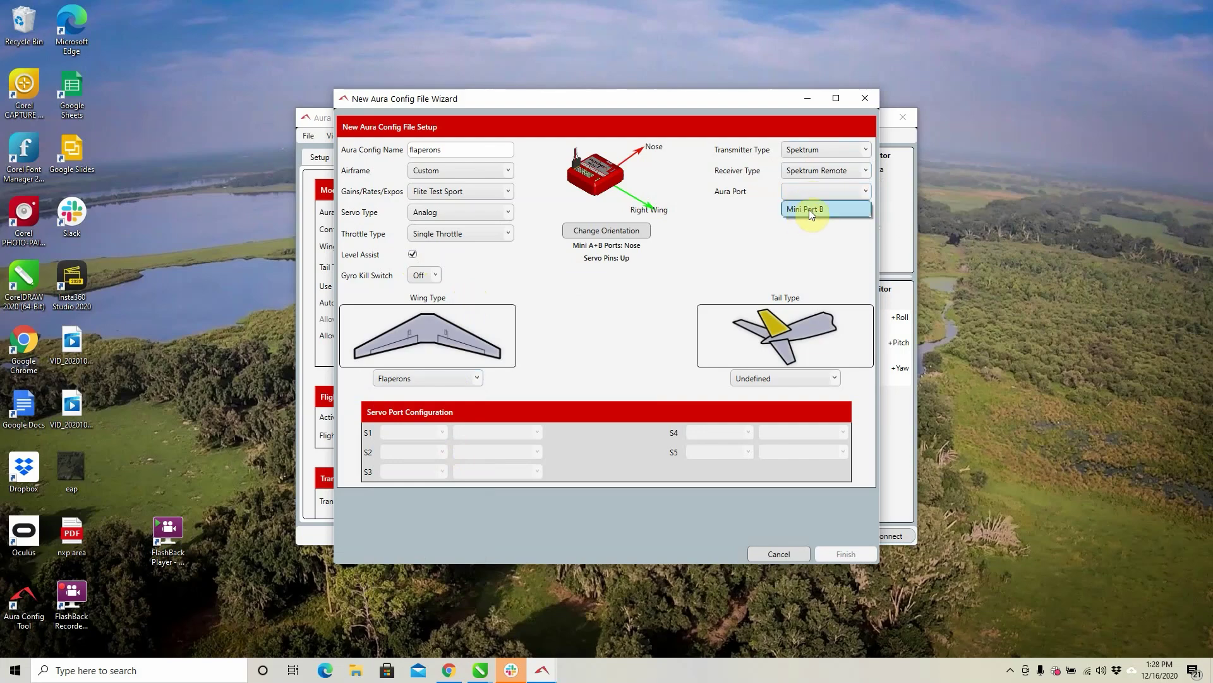
{"action": "left_click", "coordinate": [810, 212]}
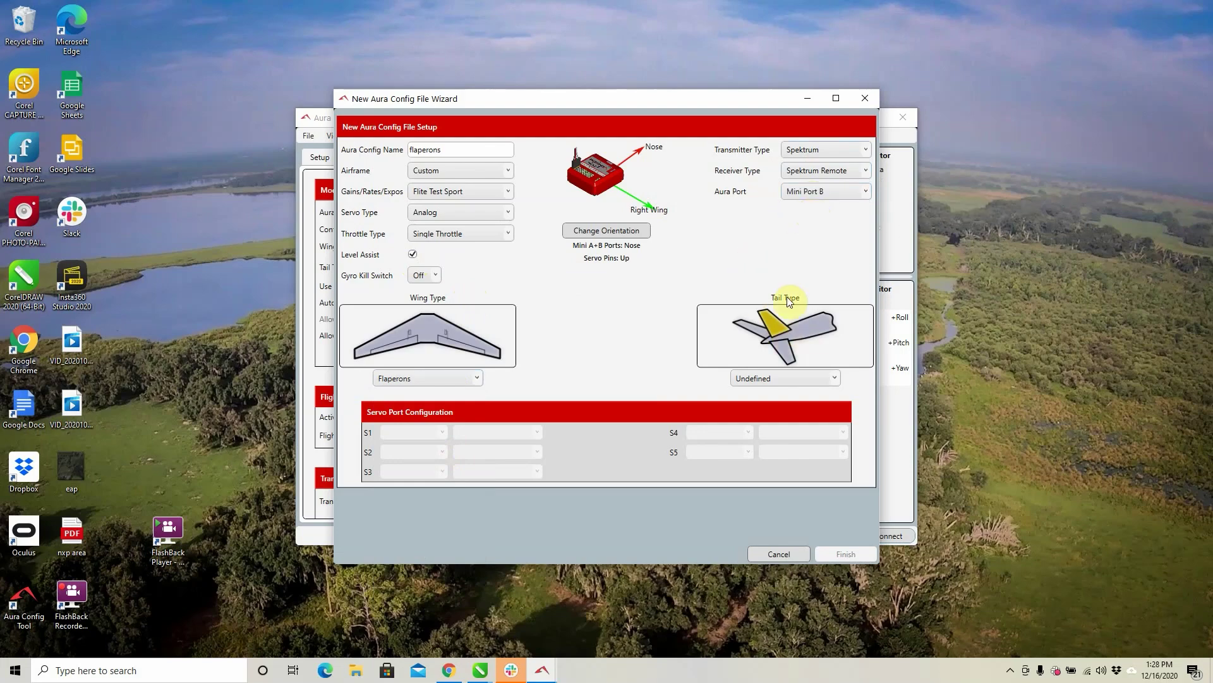
{"action": "left_click", "coordinate": [777, 378]}
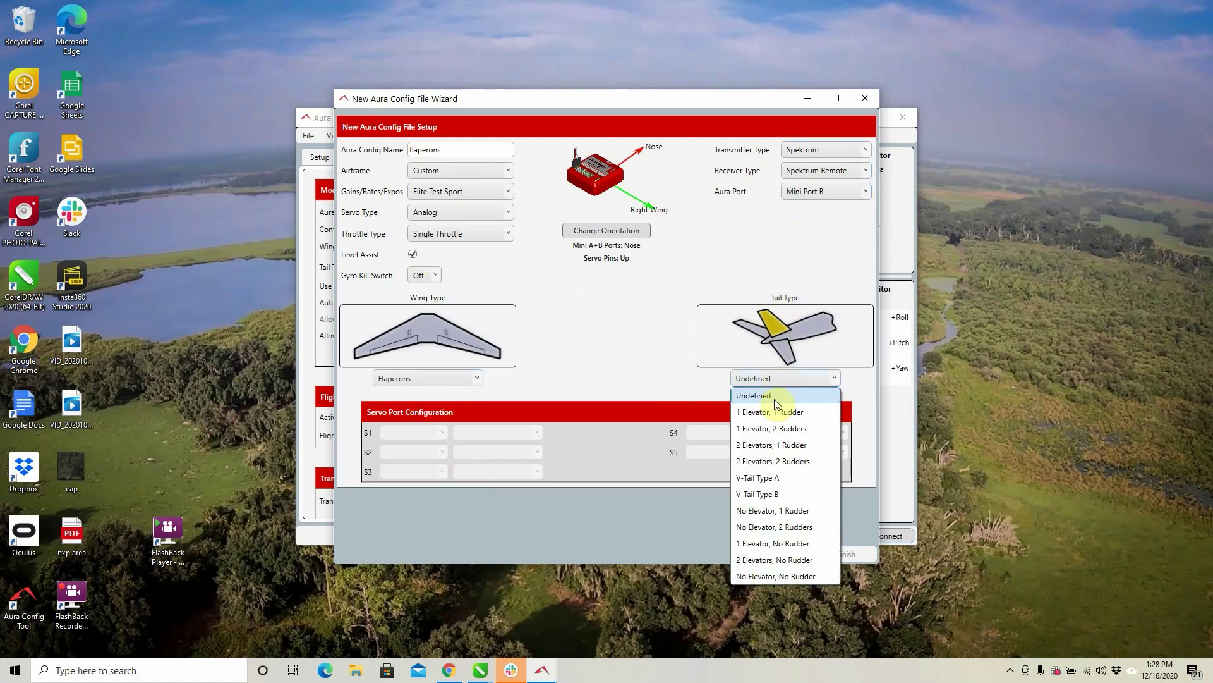
{"action": "left_click", "coordinate": [774, 407]}
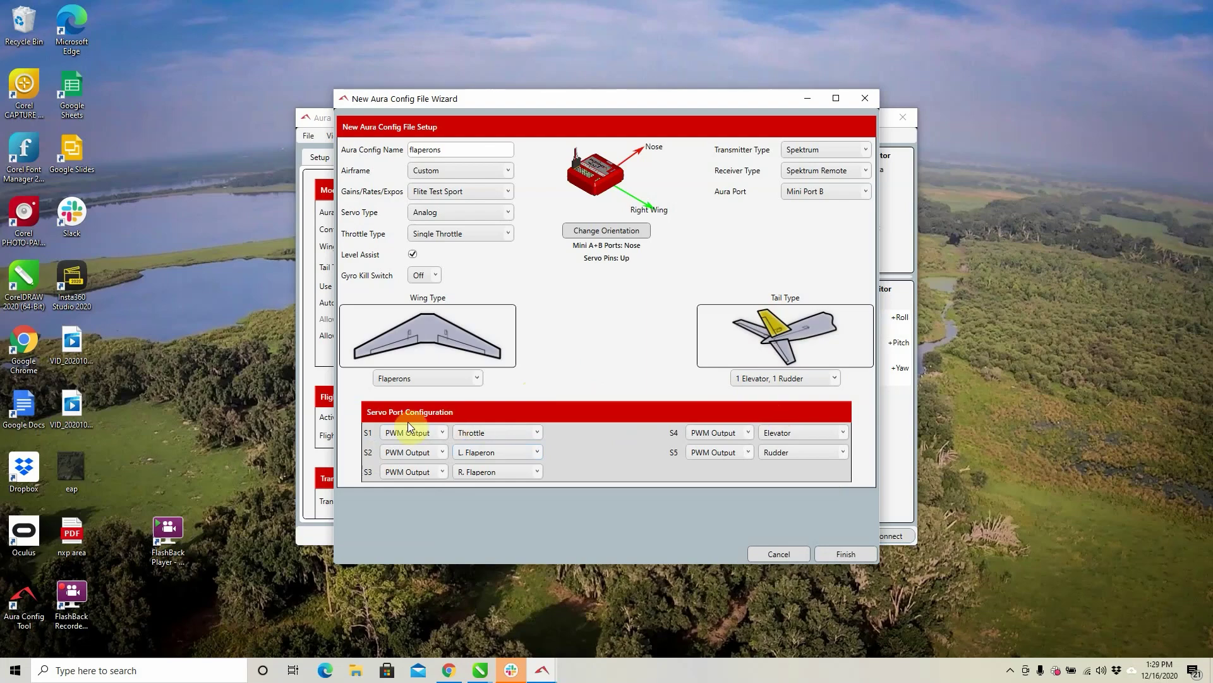
- Try rolling and pitching the Aura in the wizard's sensor orientation settings
{"action": "mouse_move", "coordinate": [589, 163]}
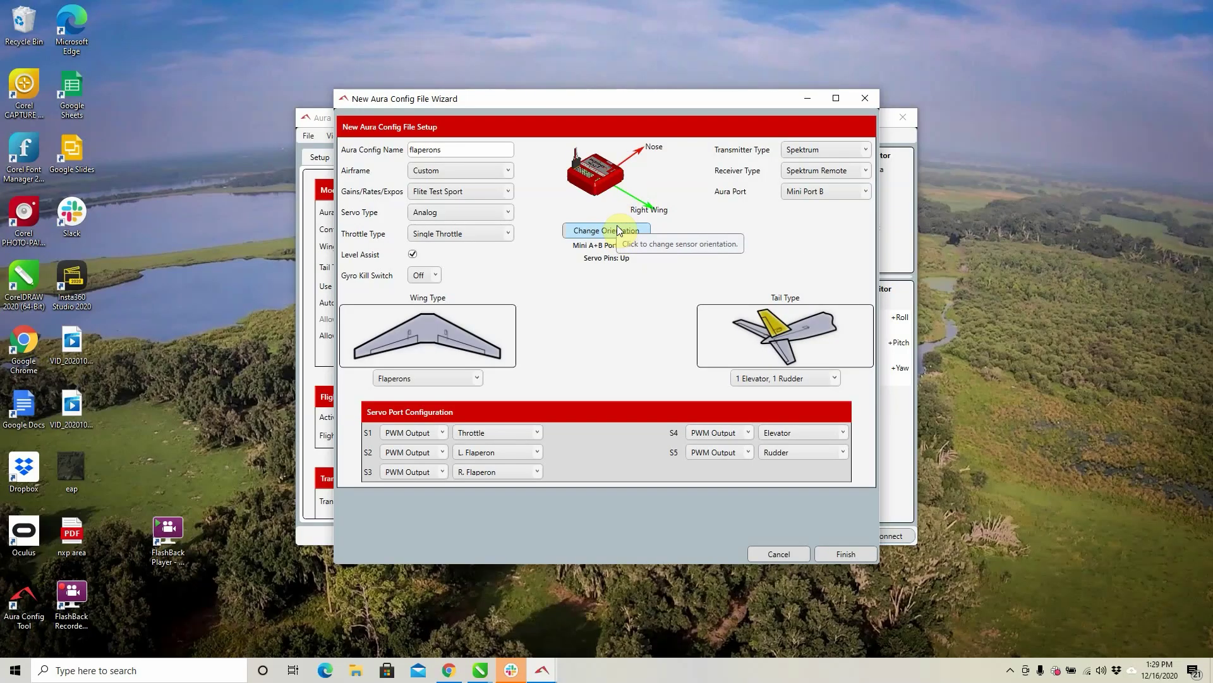
{"action": "left_click", "coordinate": [618, 228]}
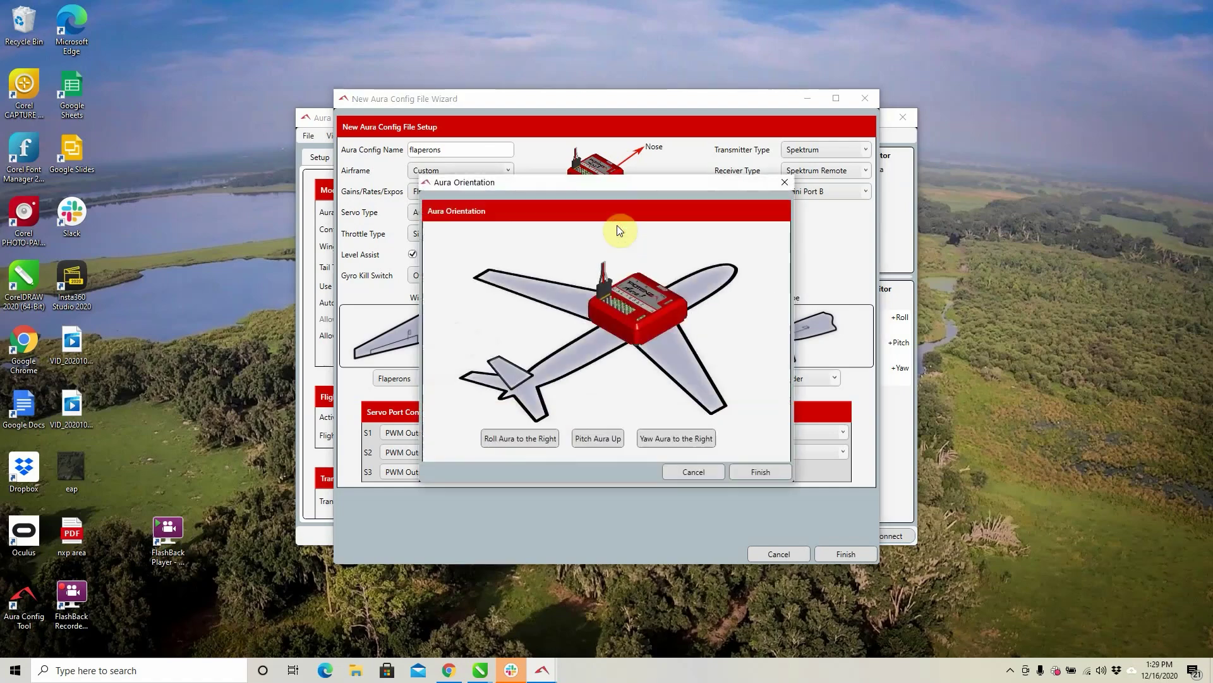
{"action": "left_click", "coordinate": [533, 443]}
{"action": "left_click", "coordinate": [533, 443]}
{"action": "left_click", "coordinate": [577, 439]}
{"action": "left_click", "coordinate": [533, 439]}
{"action": "left_click", "coordinate": [534, 439]}
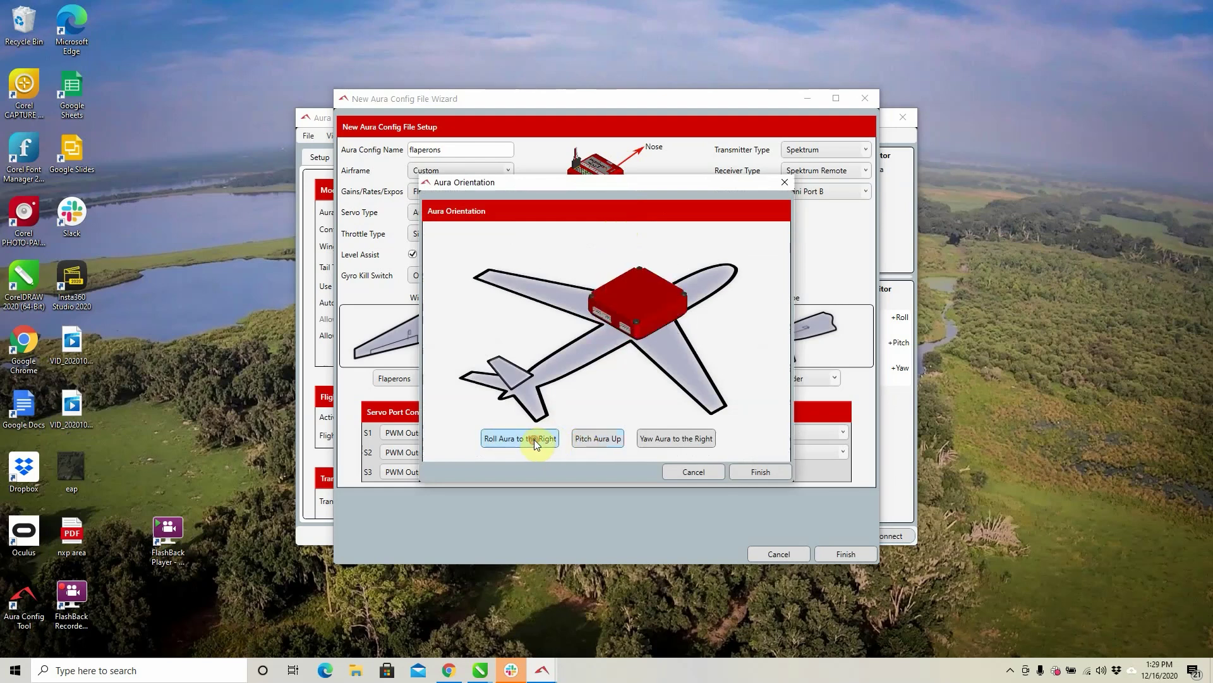
{"action": "left_click", "coordinate": [620, 438]}
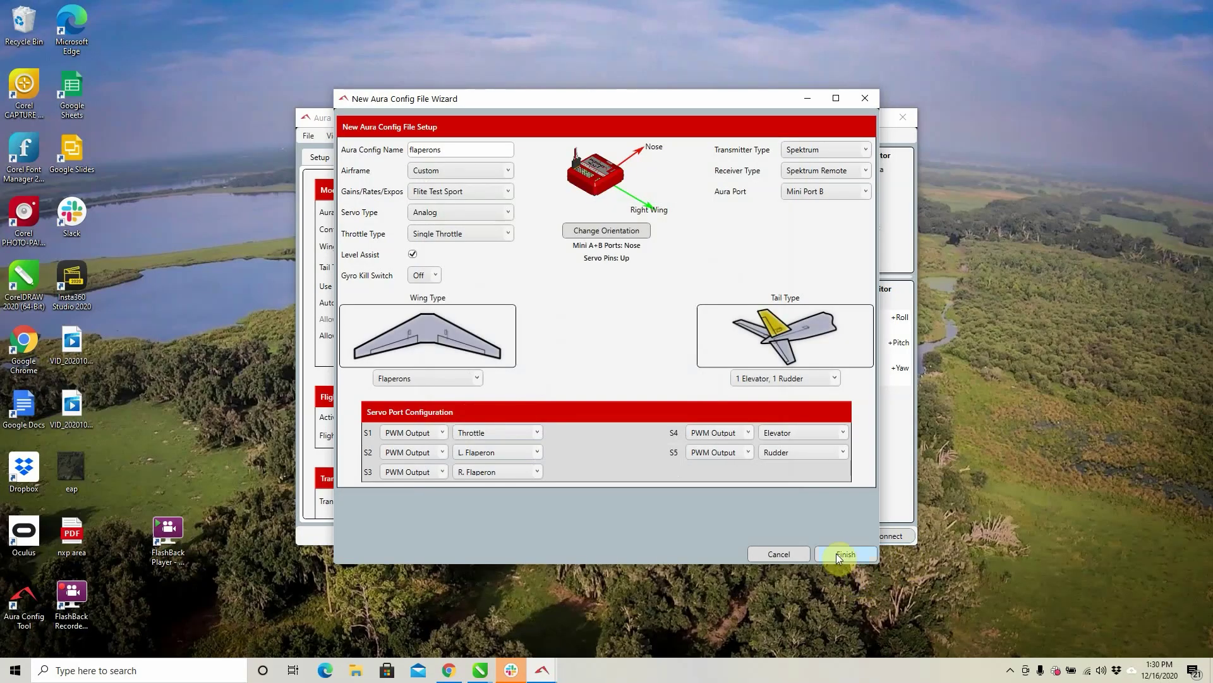
- Finish the wizard, save the file as FT Aura 5 LITE - flaperons Config in Documents, and load it
{"action": "left_click", "coordinate": [846, 556]}
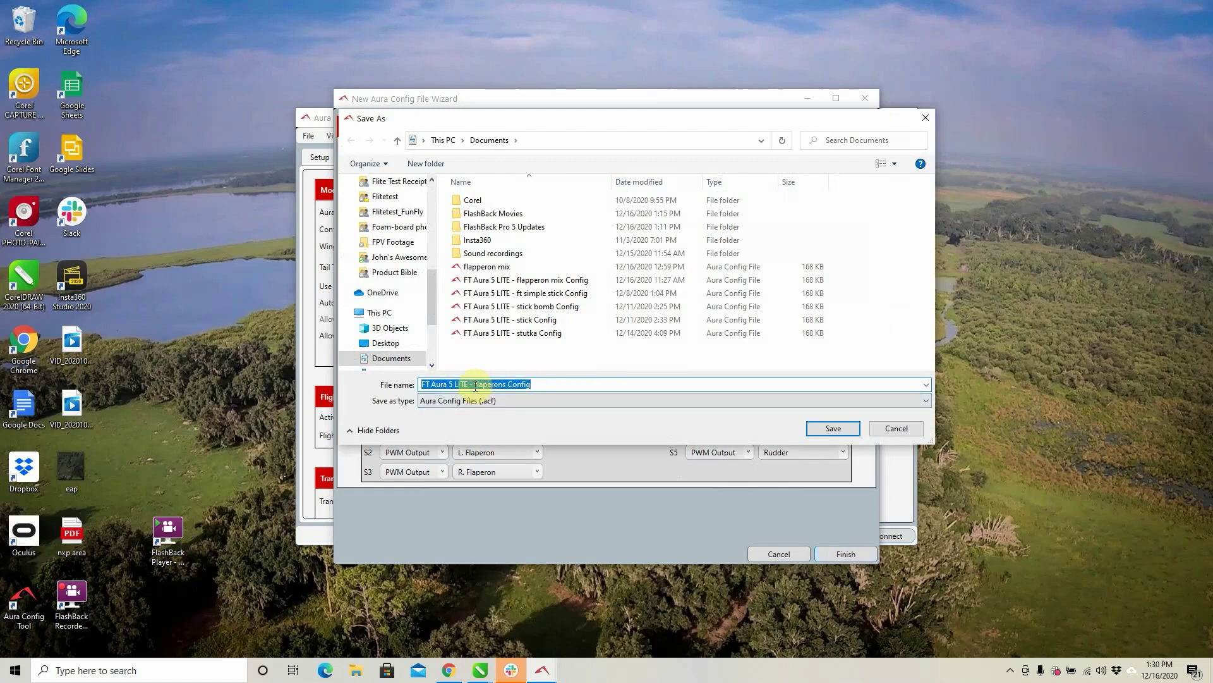
{"action": "left_click", "coordinate": [840, 428]}
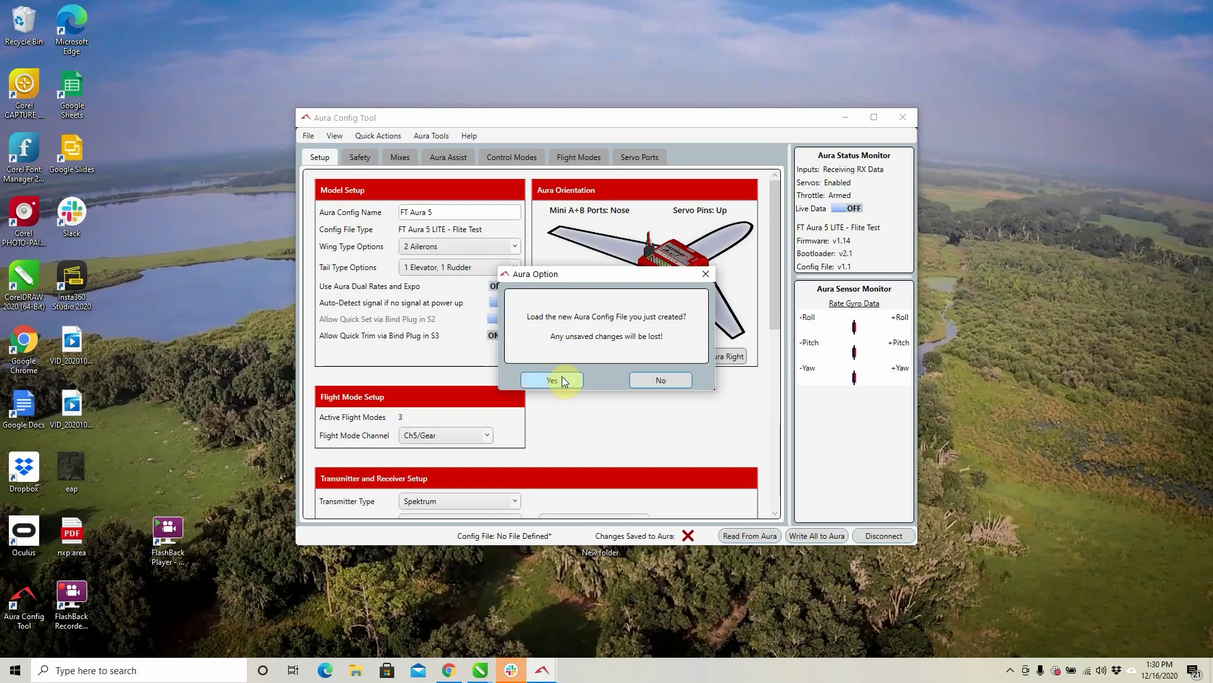
{"action": "left_click", "coordinate": [553, 380]}
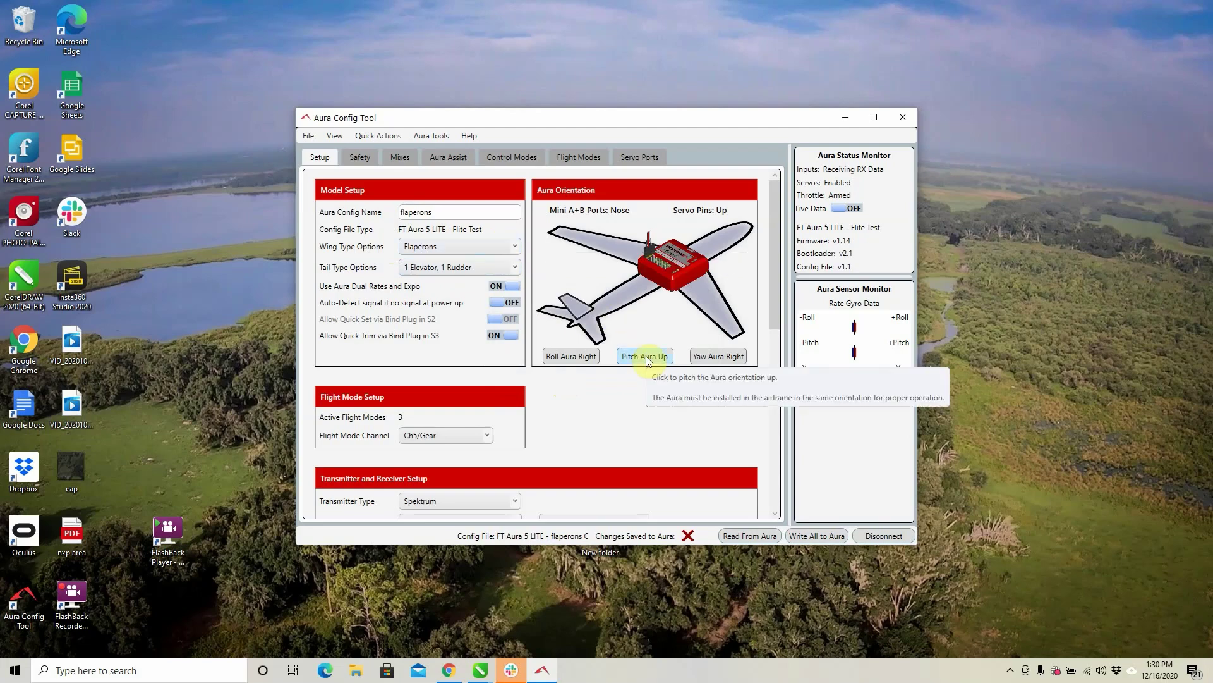
- Write the loaded flaperons configuration to the Aura and turn on Live Data
{"action": "left_click", "coordinate": [803, 539]}
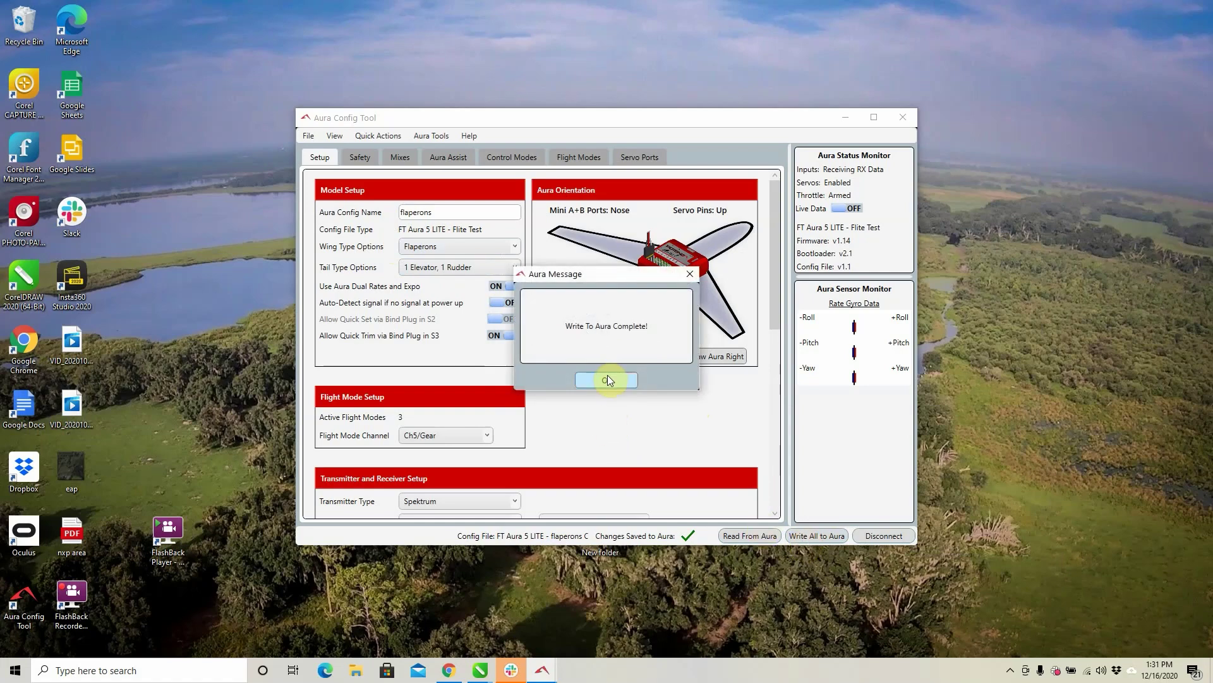
{"action": "left_click", "coordinate": [608, 379]}
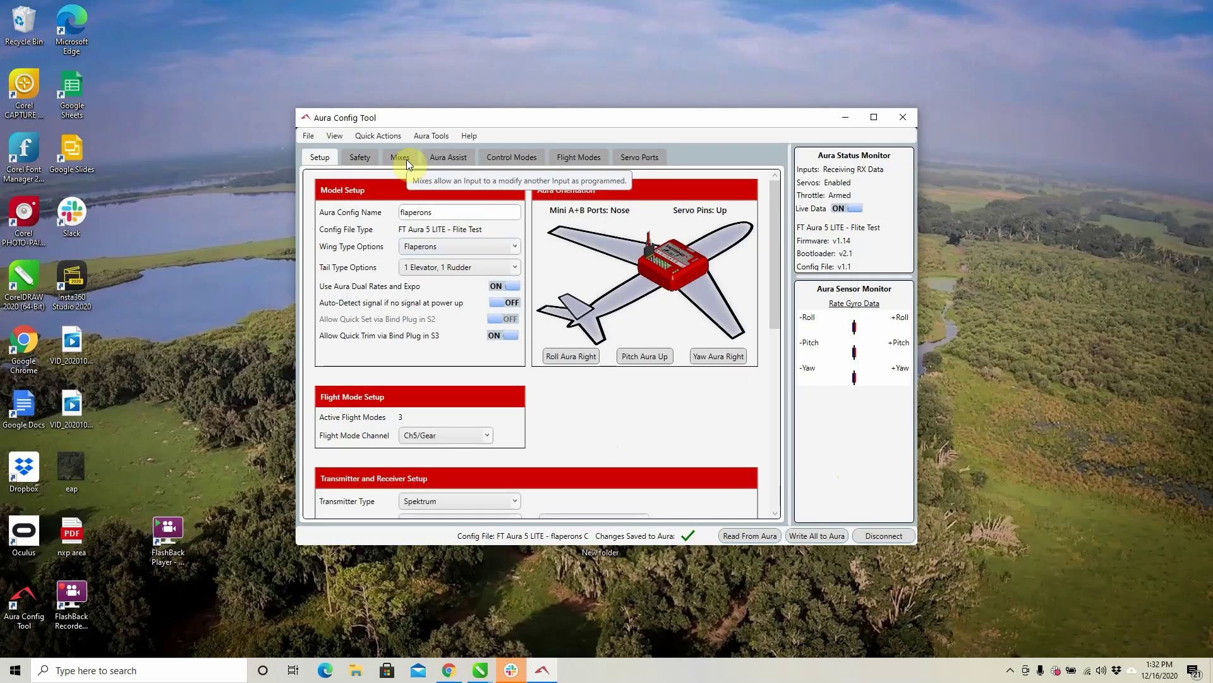
- Set Mix 1 to Always On and assign it to Flight Modes 1, 2 and 3
{"action": "left_click", "coordinate": [406, 159]}
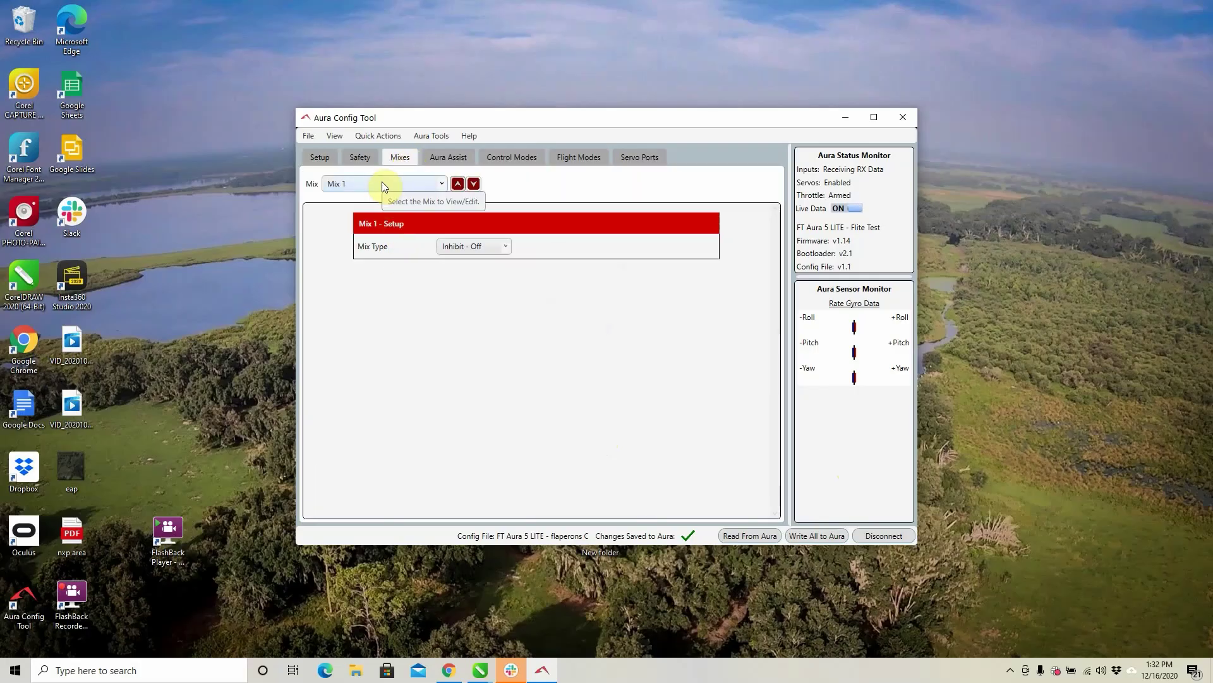
{"action": "left_click", "coordinate": [488, 248]}
{"action": "left_click", "coordinate": [482, 281]}
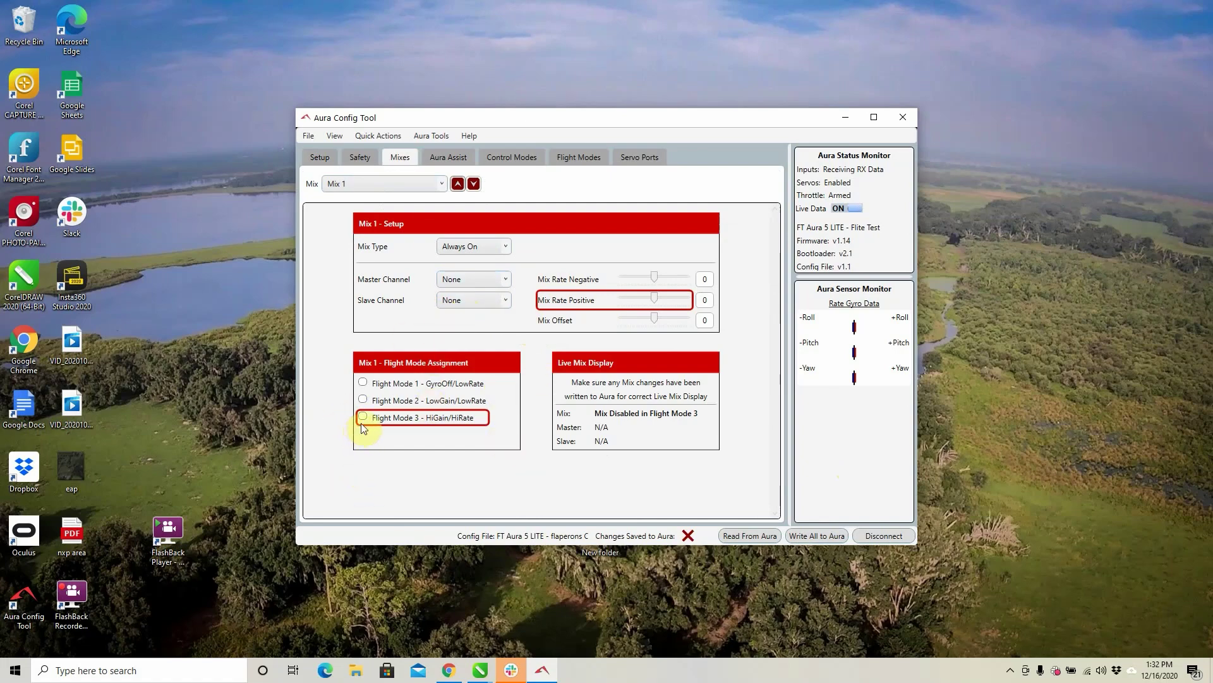
{"action": "left_click", "coordinate": [365, 382]}
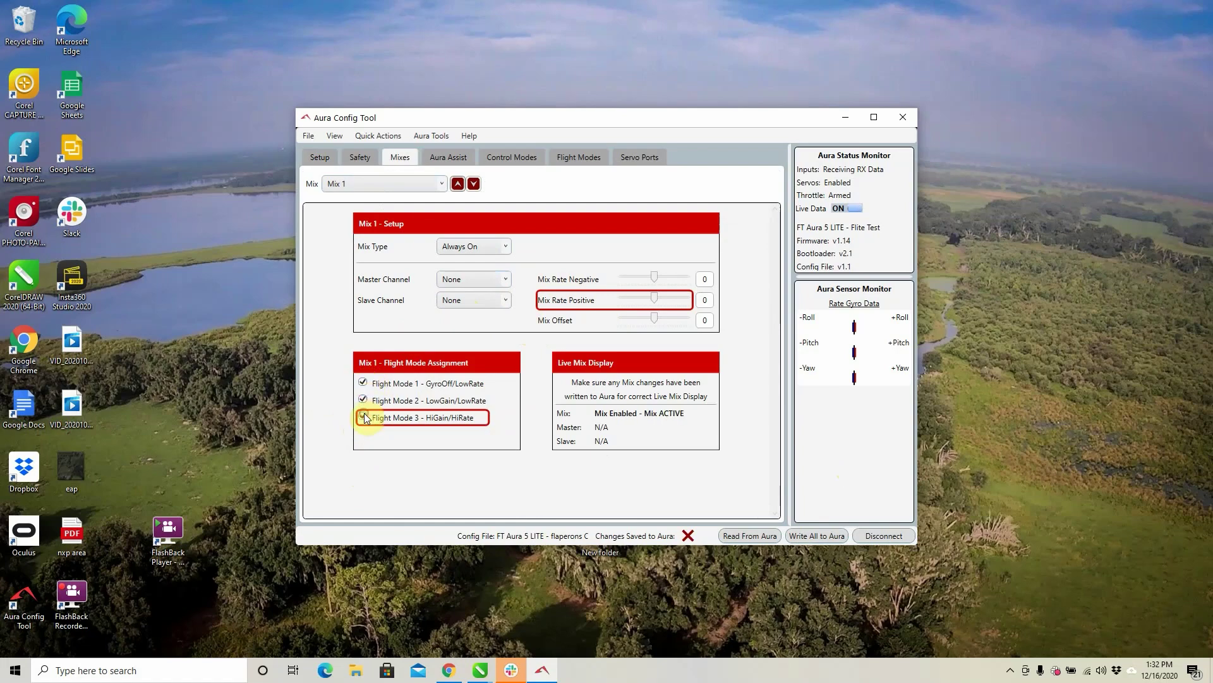
- Set both the master channel and the slave channel of Mix 1 to Ch6/Aux1
{"action": "left_click", "coordinate": [496, 280]}
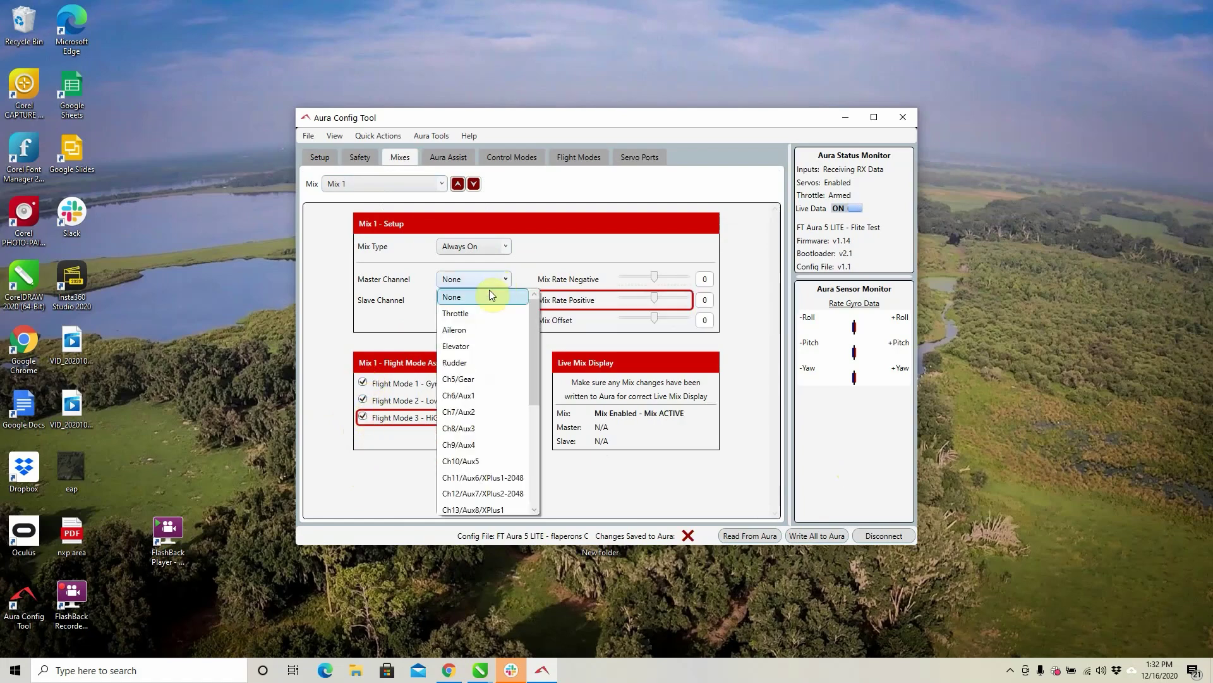
{"action": "left_click", "coordinate": [475, 397]}
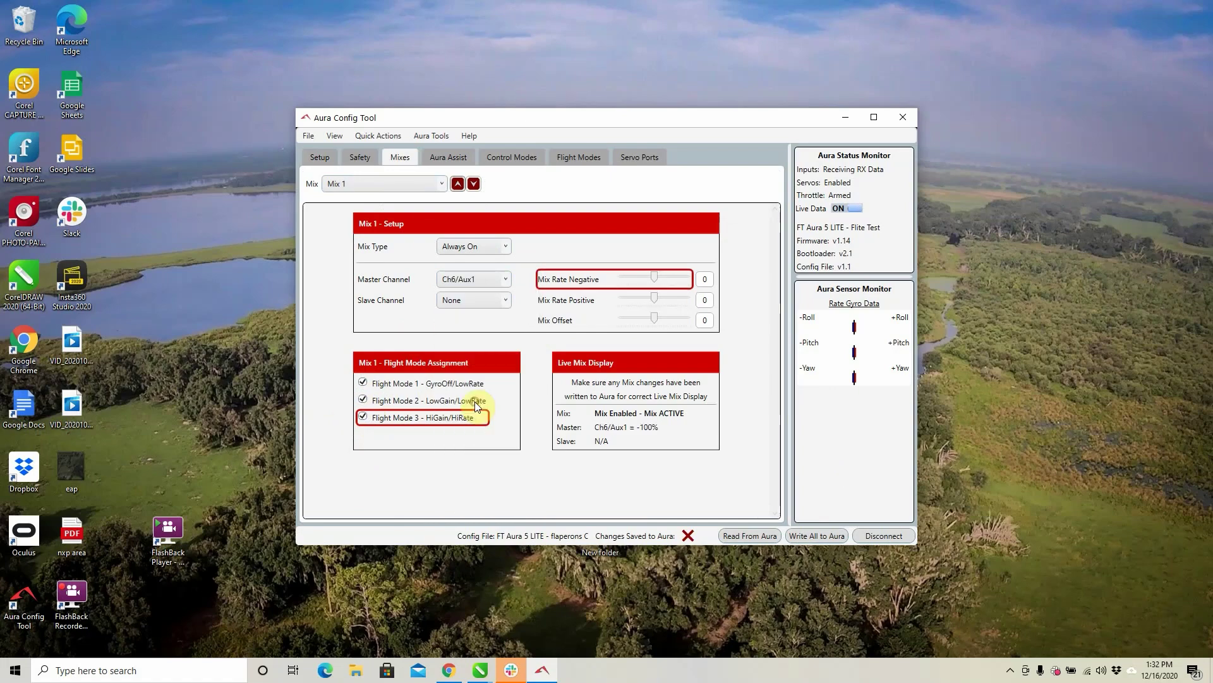
{"action": "left_click", "coordinate": [489, 299]}
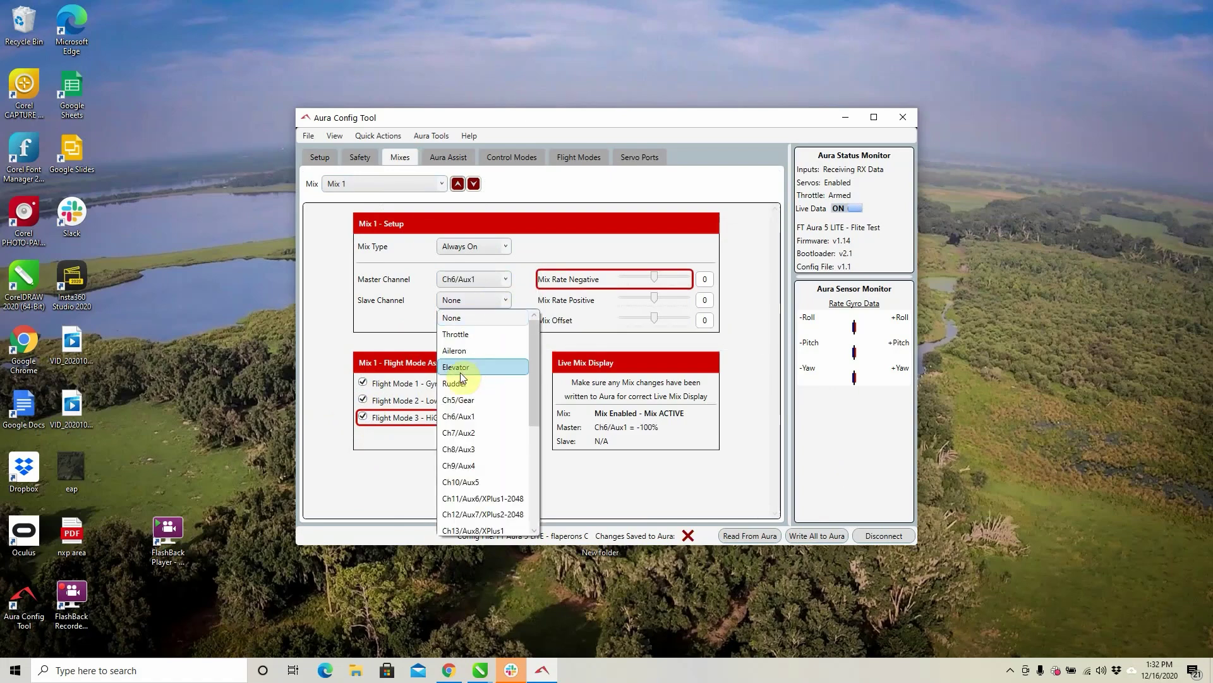
{"action": "left_click", "coordinate": [471, 412]}
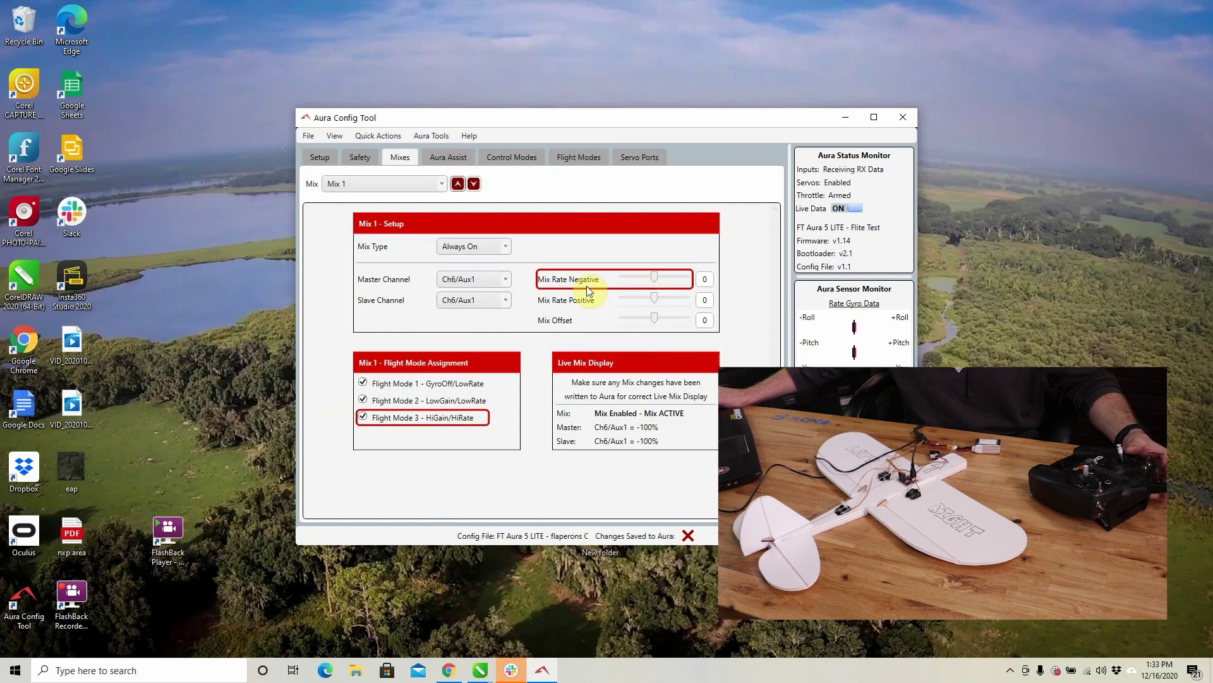
- Set Mix 1's negative mix rate to -100 and write the change to the Aura
{"action": "mouse_move", "coordinate": [628, 276]}
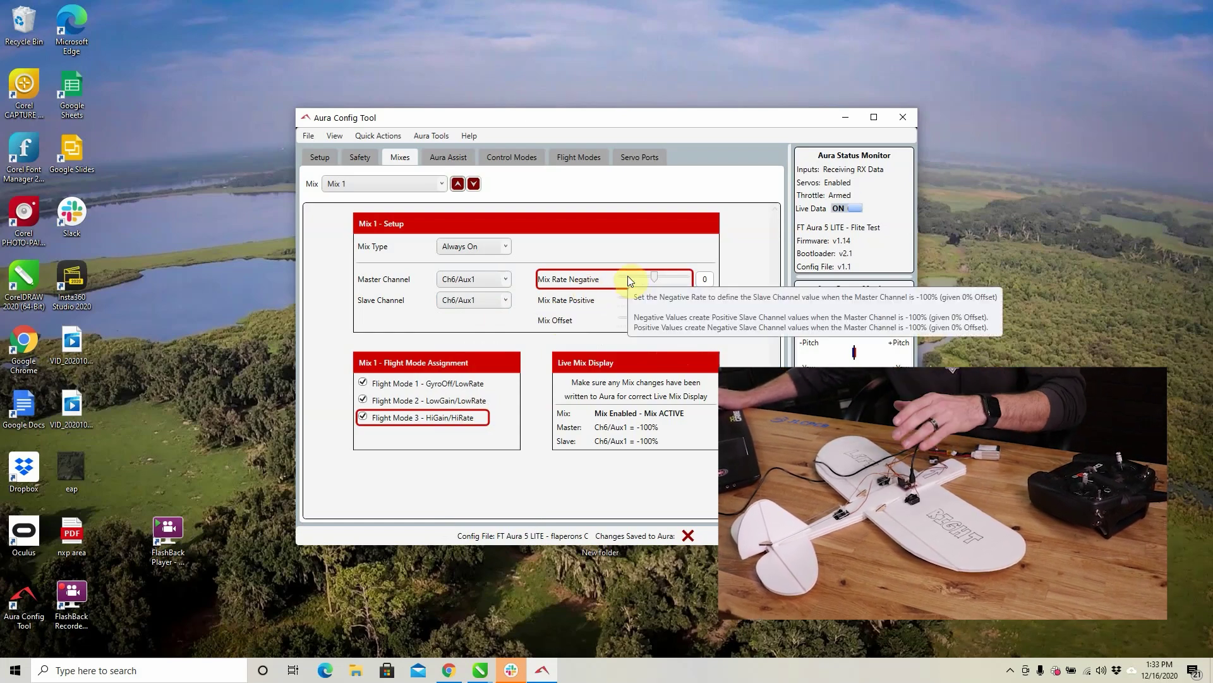
{"action": "left_click", "coordinate": [656, 278]}
{"action": "left_click_drag", "start_coordinate": [656, 279], "coordinate": [627, 283]}
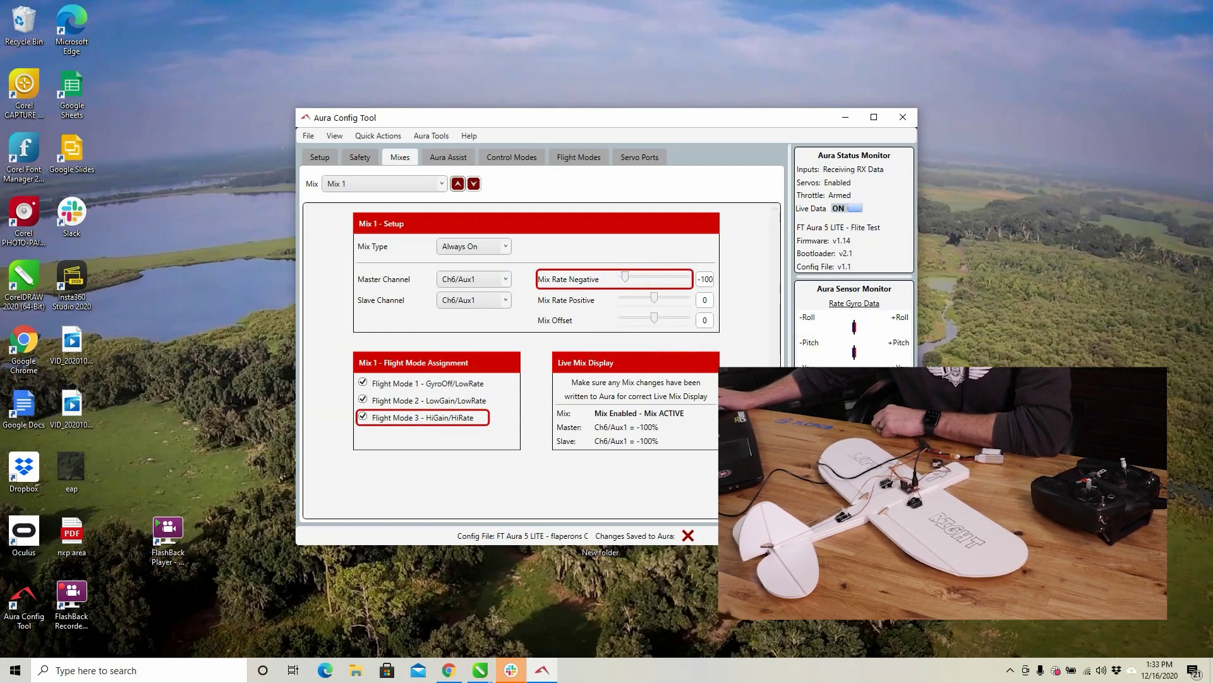
{"action": "key", "text": "ctrl+s"}
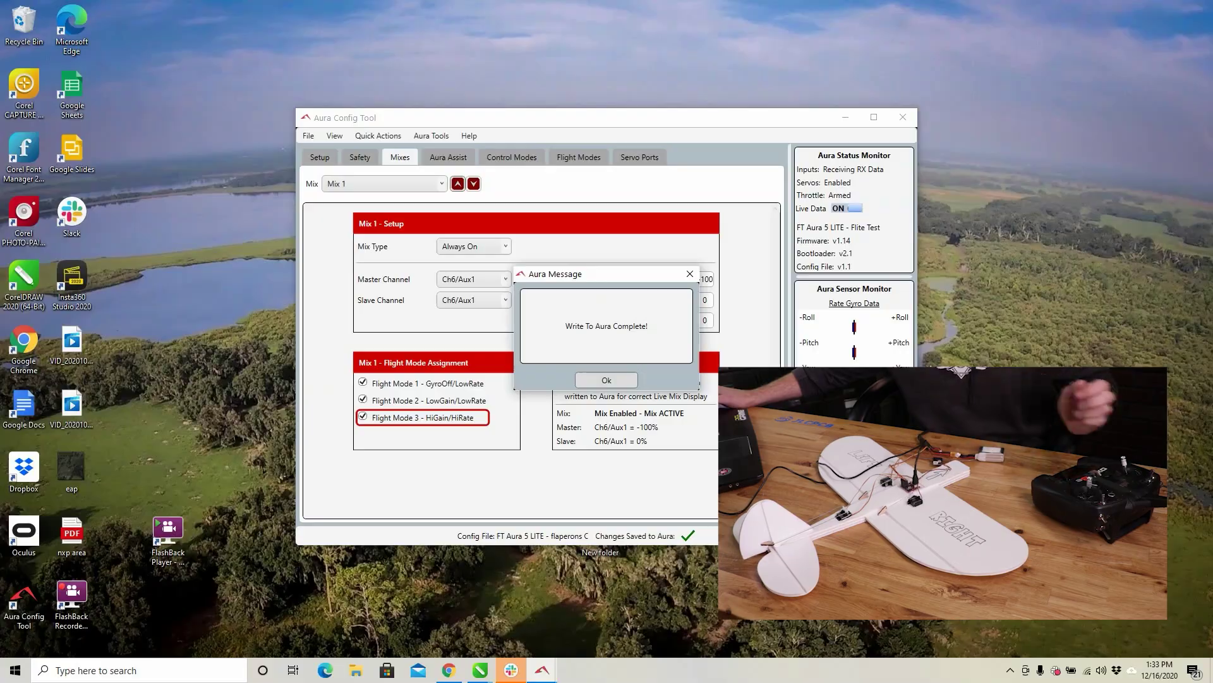